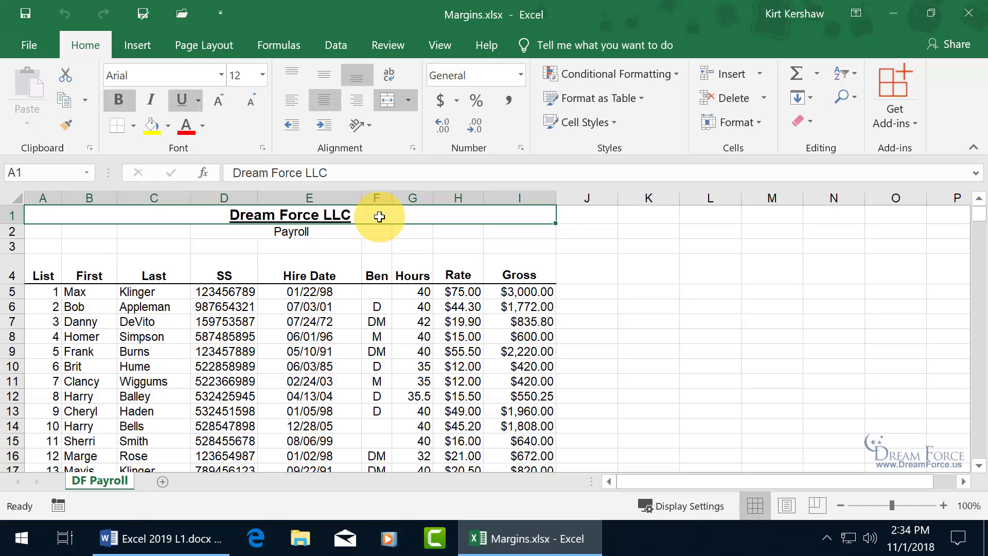
- Show the payroll print preview (2 pages, Custom Margins) and scroll the settings down to Page Setup
left_click(31, 48)
left_click(29, 306)
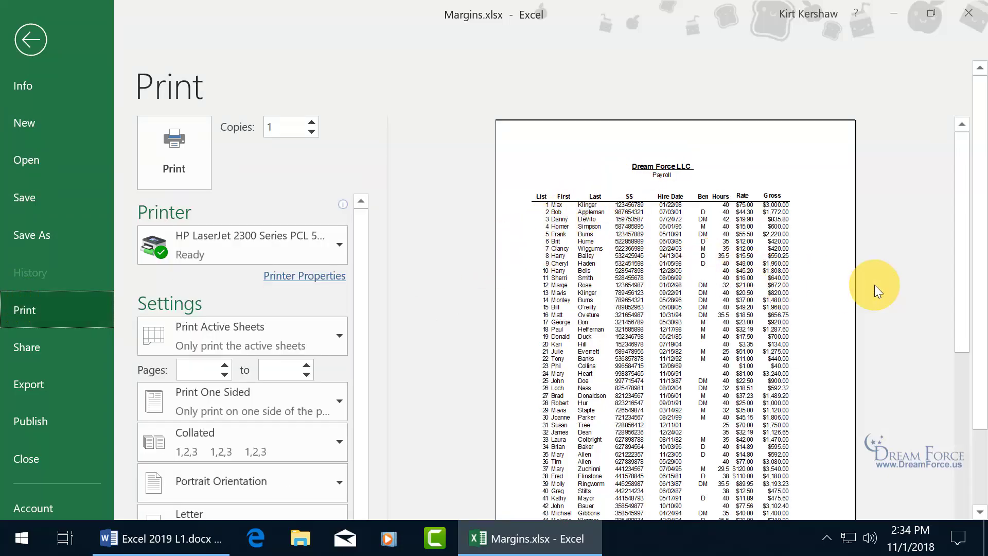
left_click_drag(973, 280, 972, 370)
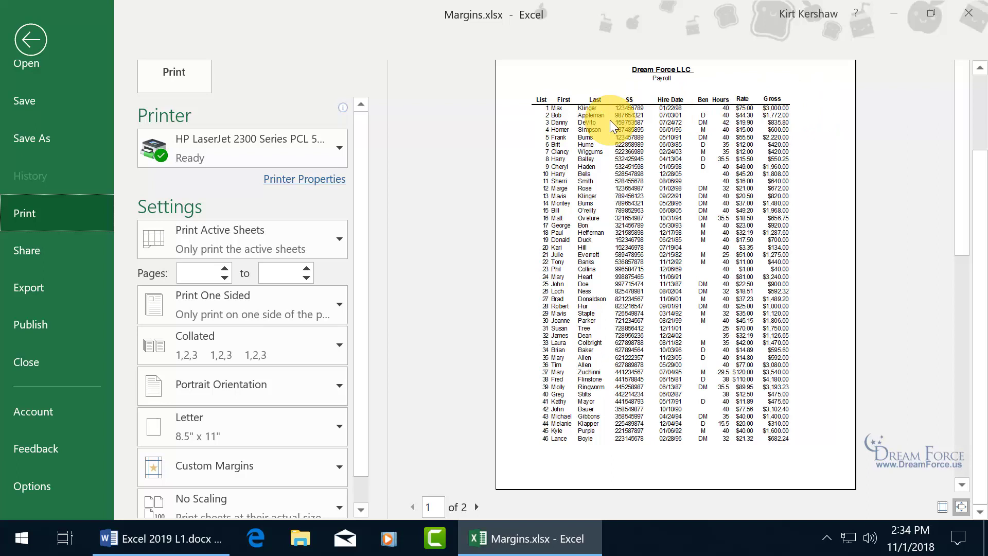
left_click_drag(362, 227, 346, 307)
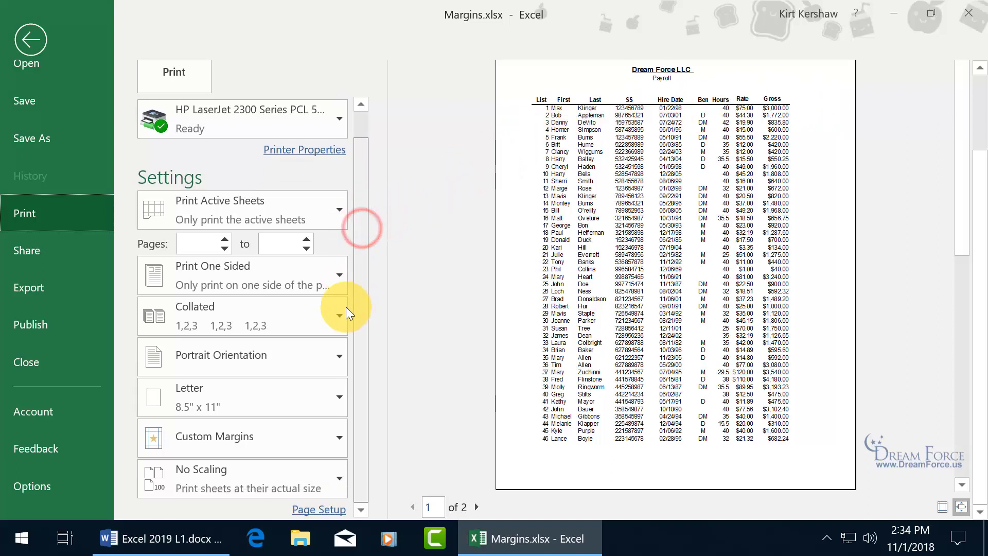
- In Page Setup margins, set top to 3 and left to 2.75 inches, growing the preview to 4 pages
left_click(318, 512)
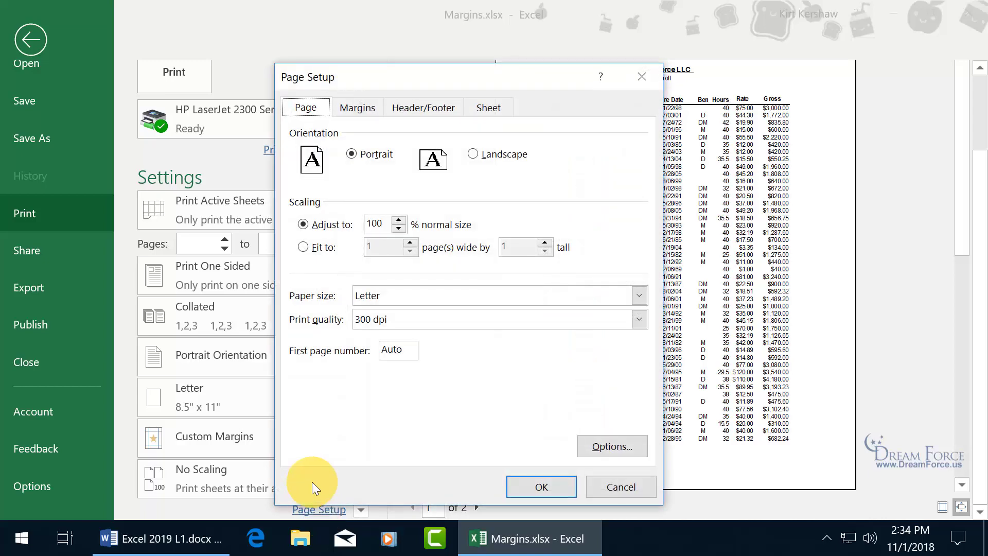
left_click(360, 108)
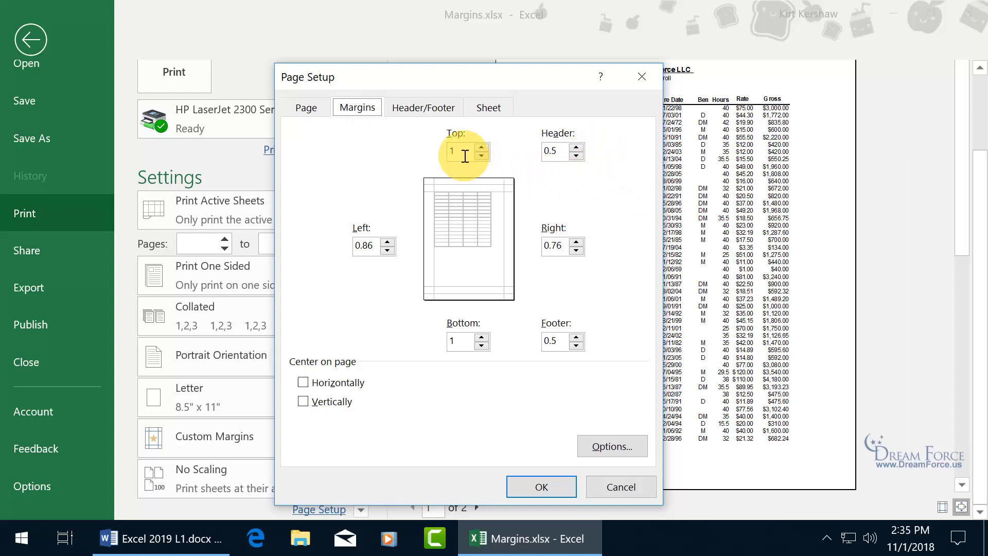
left_click(481, 147)
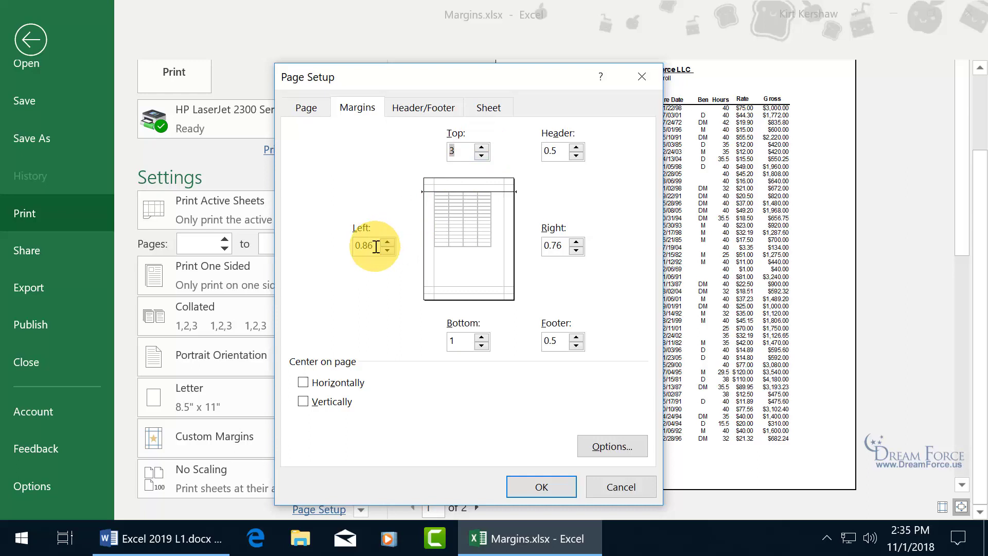
left_click_drag(376, 247, 354, 247)
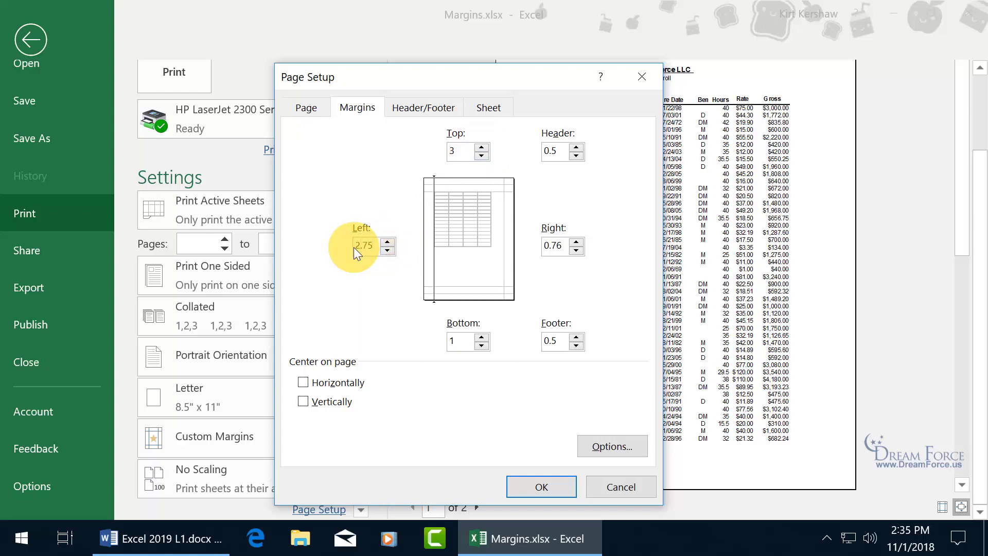
left_click(543, 483)
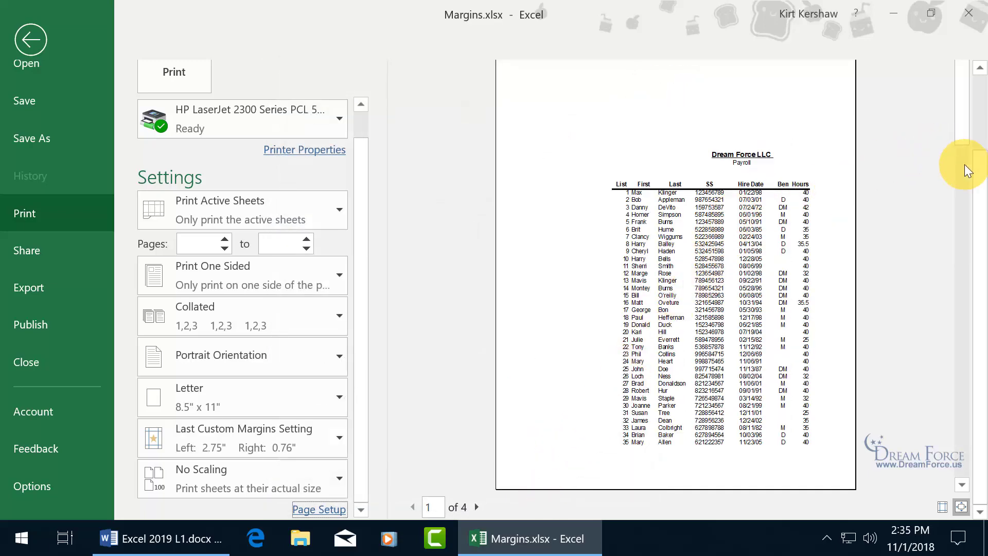
left_click_drag(983, 172, 972, 122)
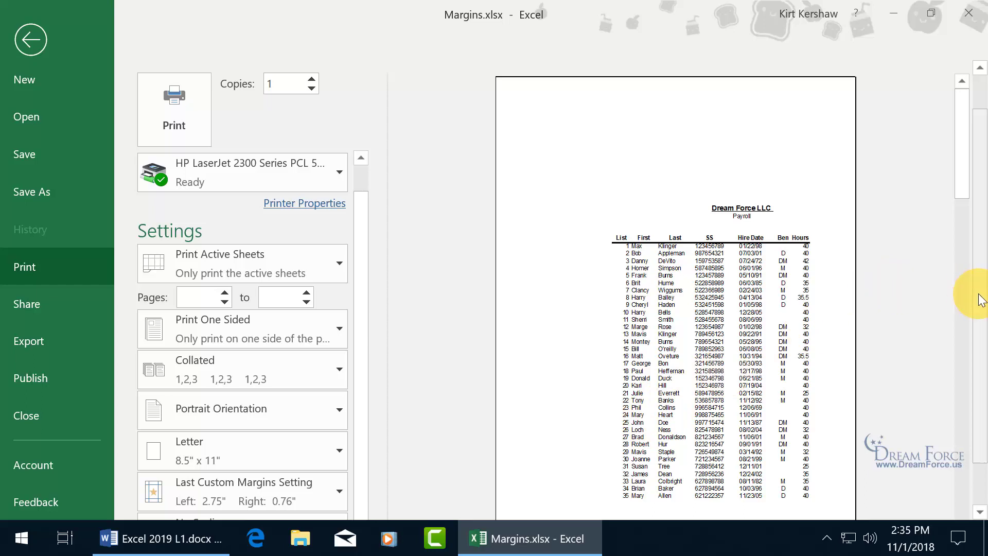
scroll(977, 334, "down", 1)
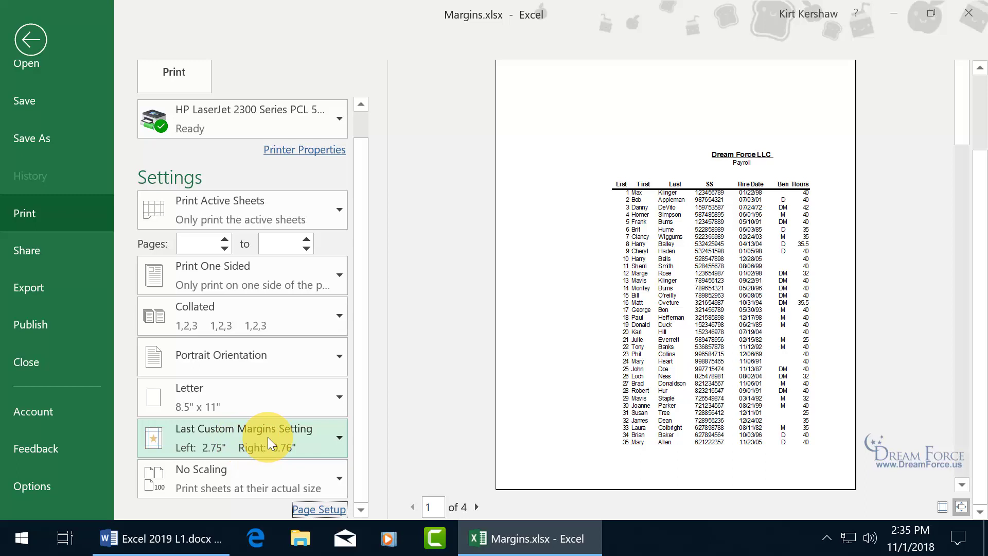
- Choose Custom Margins… from the Print margins dropdown to bring back Page Setup
left_click(338, 435)
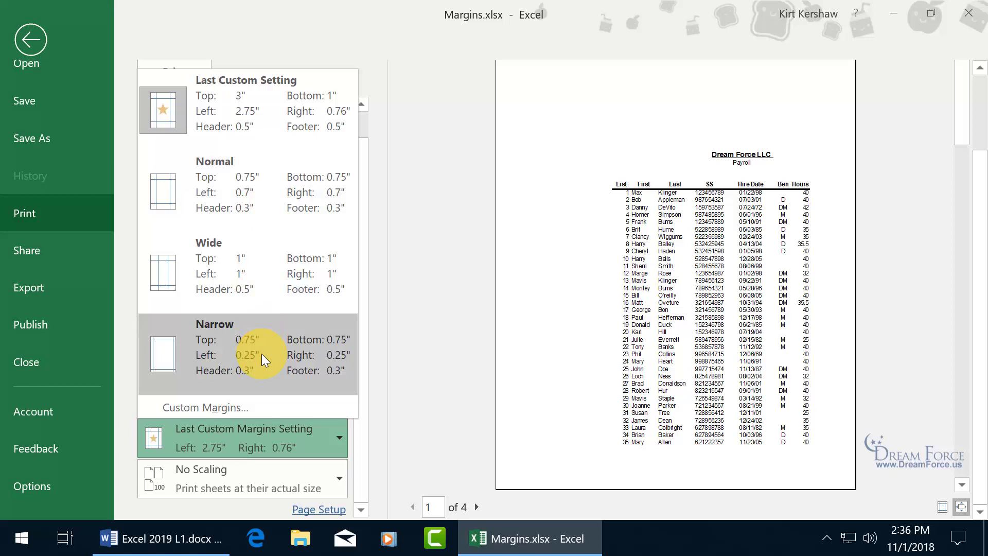
left_click(226, 407)
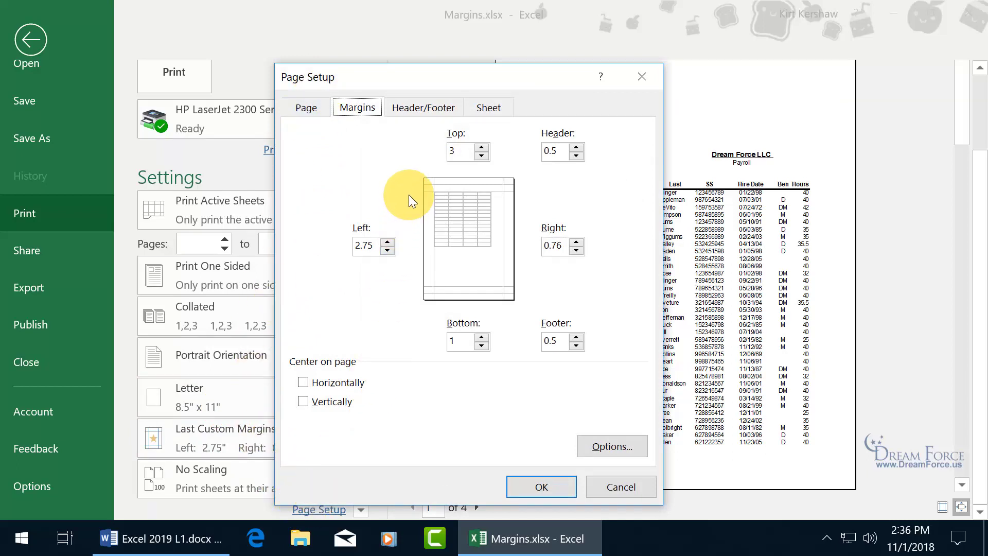
- Enter 1 inch for the Top, Left and Right margins and apply them
double_click(449, 152)
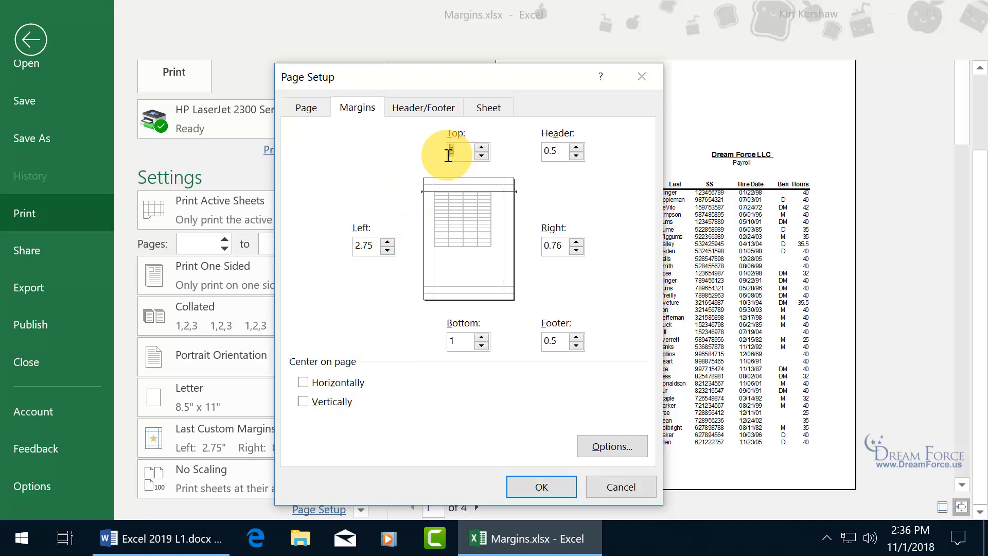
type("1")
key("Tab")
key("Tab")
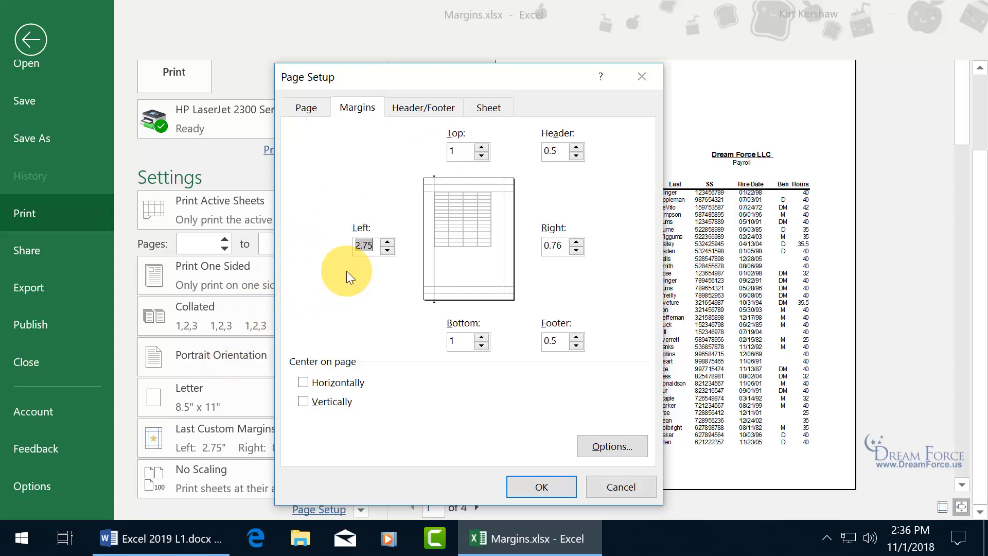
type("1")
key("Tab")
type("1")
key("Tab")
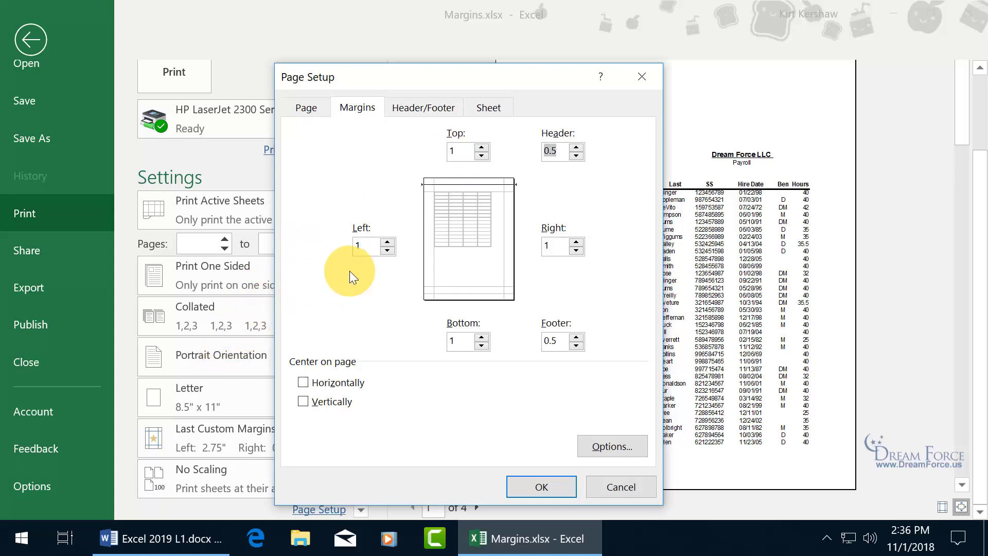
left_click(531, 488)
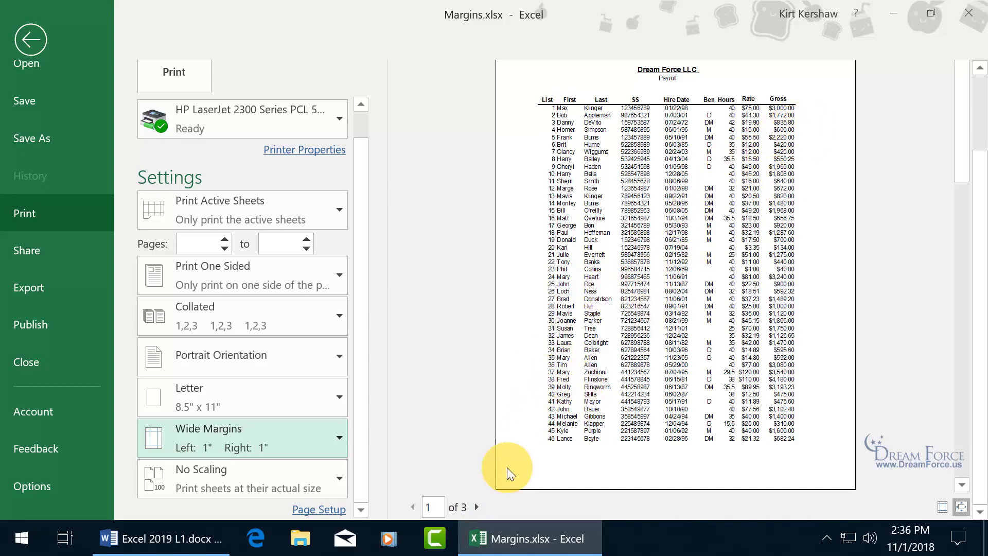
- Advance the payroll preview two pages to page 3 of 3
left_click(478, 509)
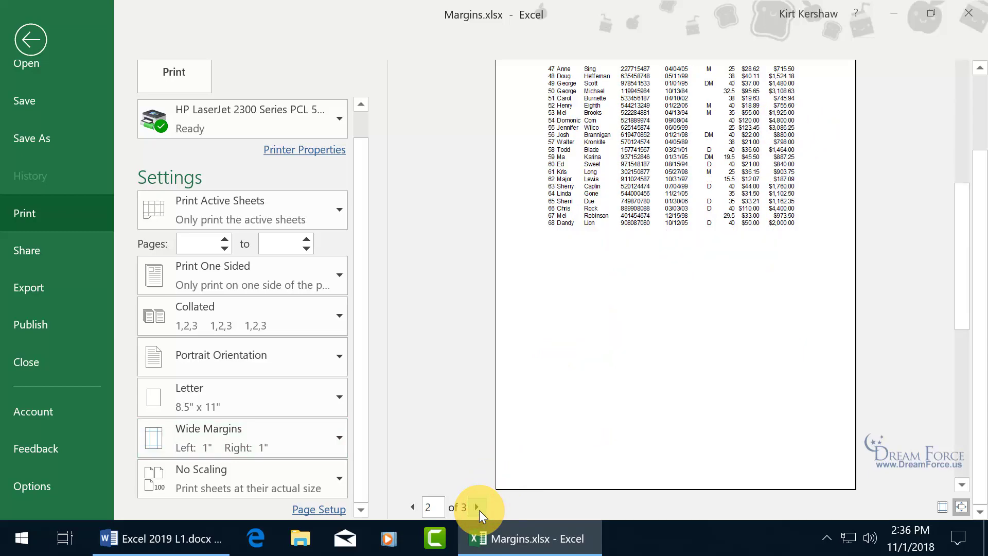
left_click(478, 508)
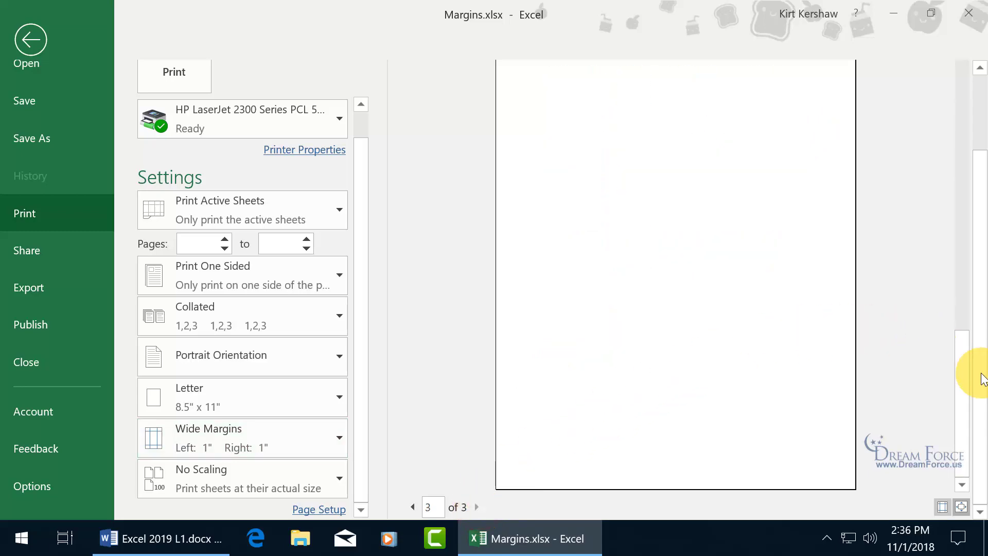
left_click_drag(980, 364, 983, 273)
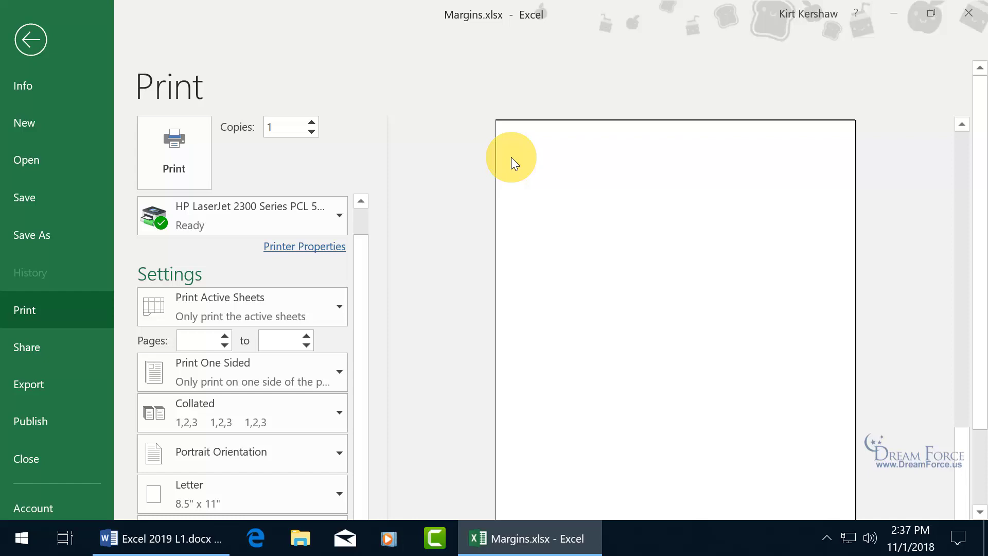
left_click_drag(972, 272, 977, 393)
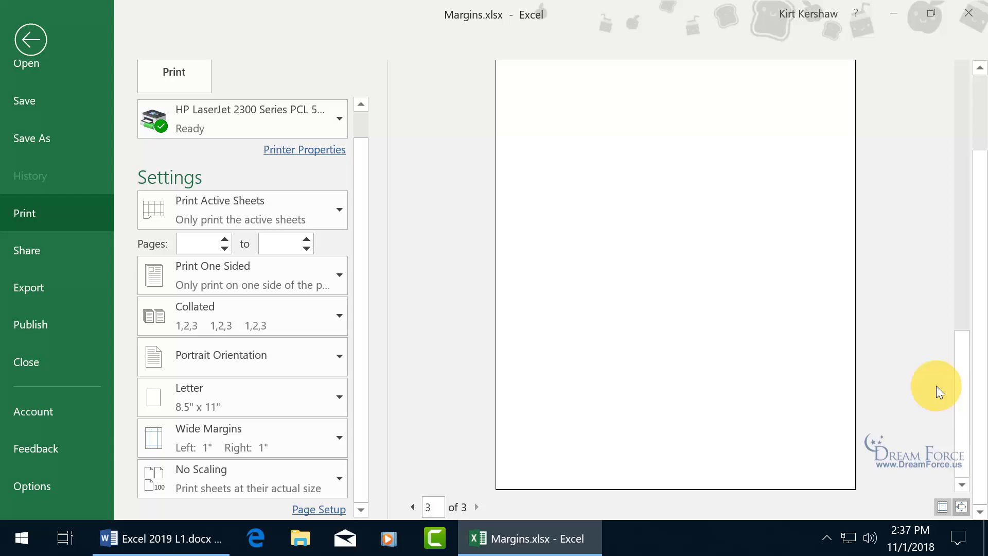
left_click(943, 507)
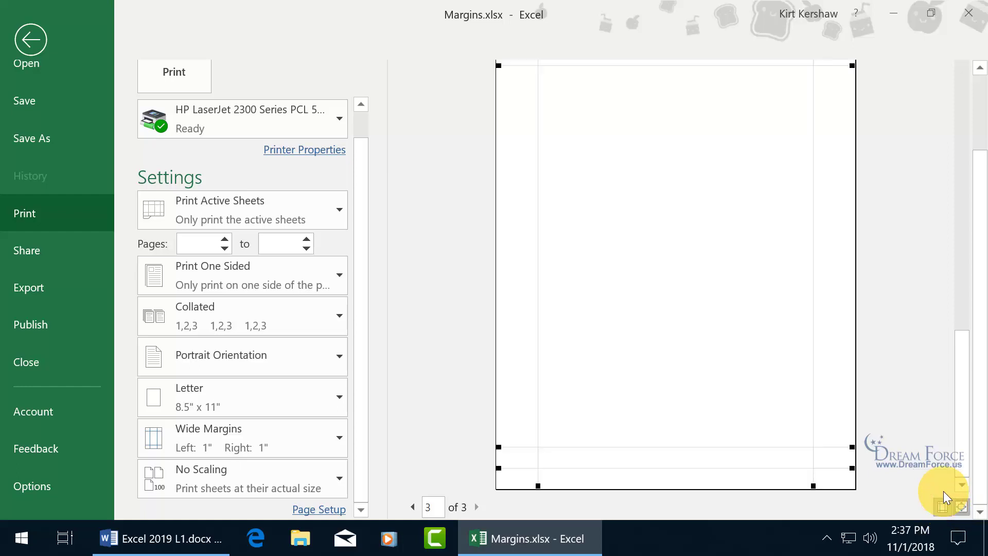
scroll(983, 443, "up", 2)
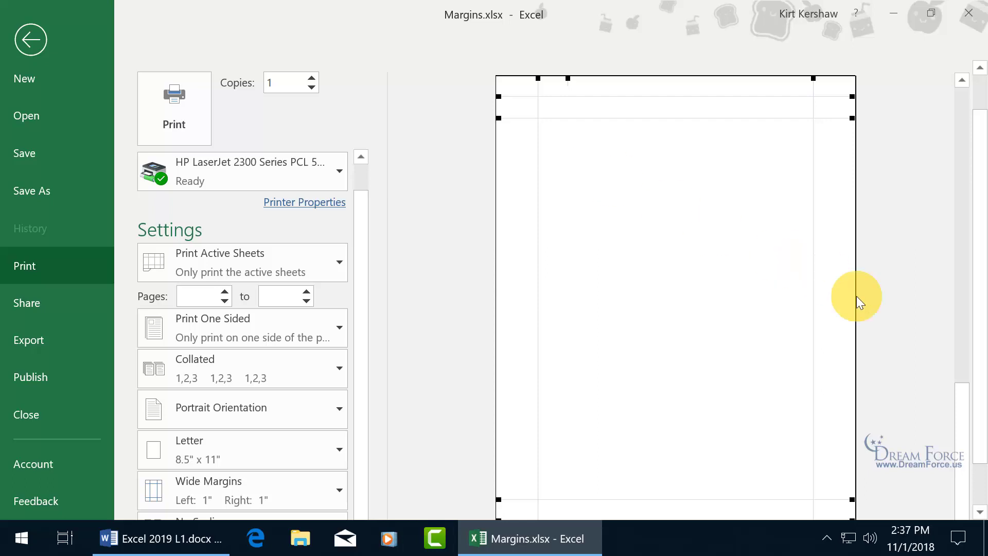
scroll(977, 397, "down", 2)
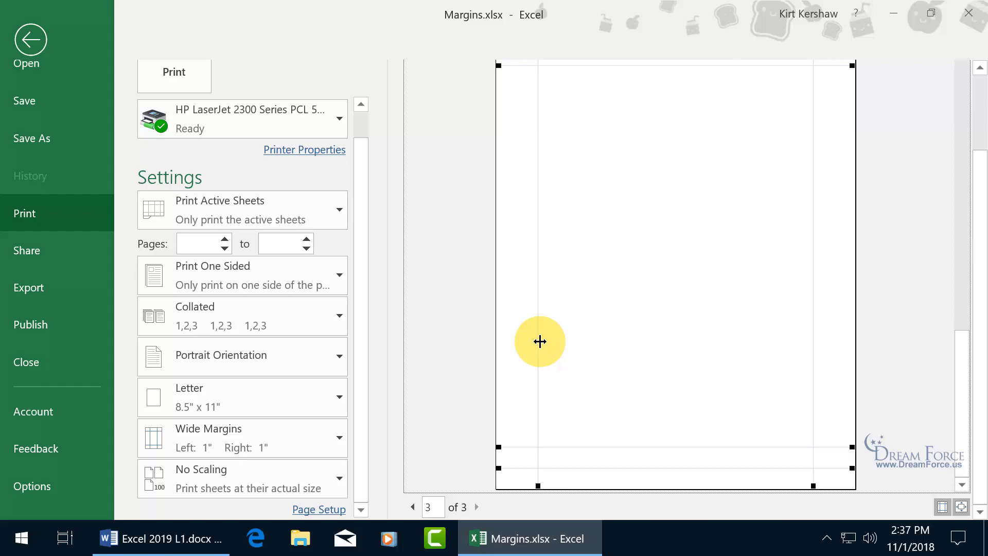
- Drag the preview margins to a custom left 0.83" and right 0.8", fitting the payroll on 2 pages
left_click_drag(540, 341, 532, 342)
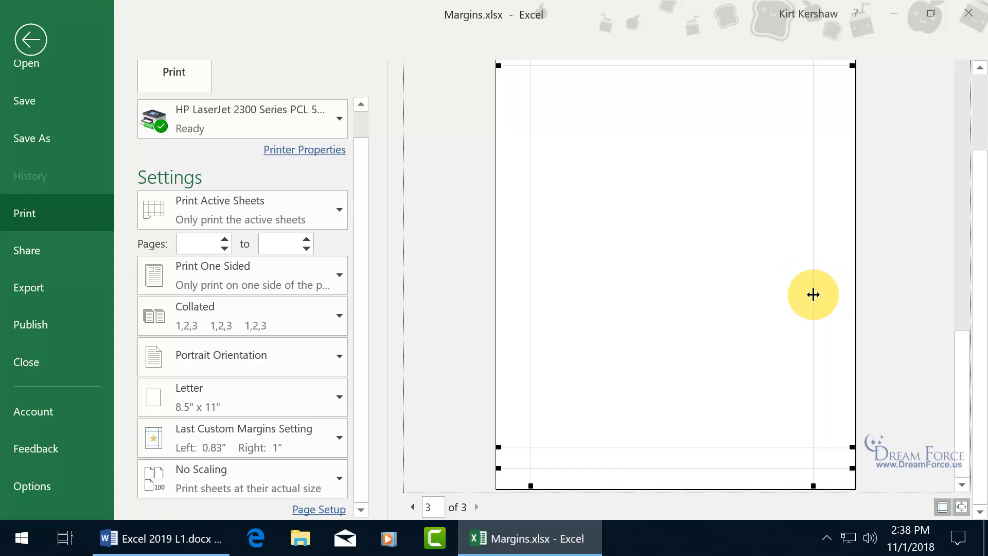
left_click_drag(813, 294, 818, 294)
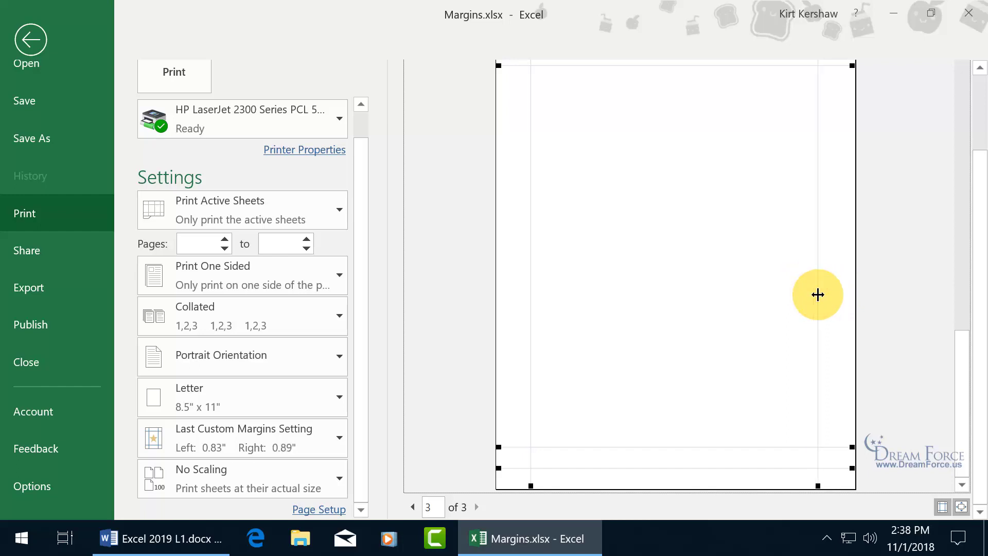
left_click(816, 328)
left_click_drag(816, 328, 822, 327)
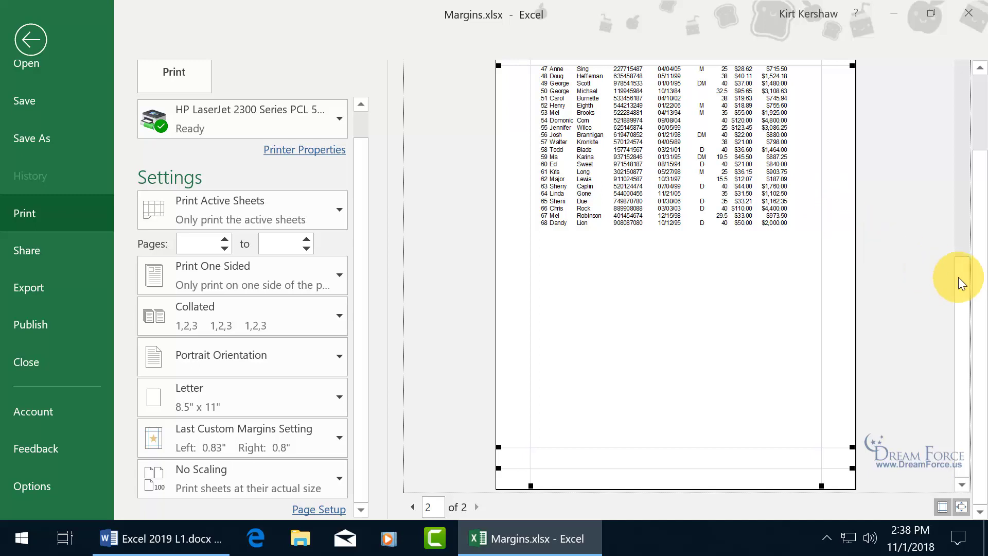
- Turn off the margin guides in the print preview
scroll(980, 239, "up", 2)
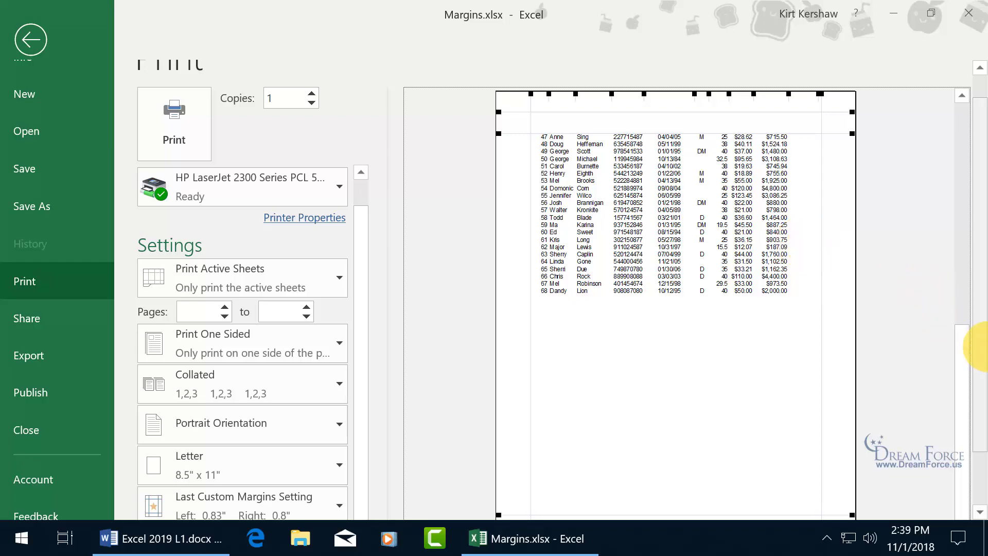
scroll(971, 408, "down", 2)
left_click(946, 508)
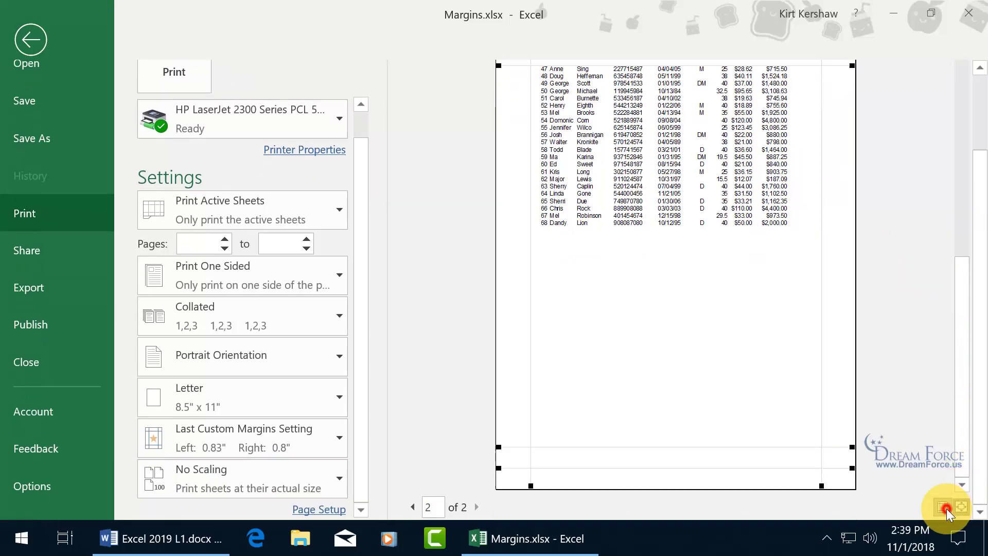
- Back on the worksheet's Page Layout, check margins in Page Setup, then display the Margins preset list
left_click(36, 45)
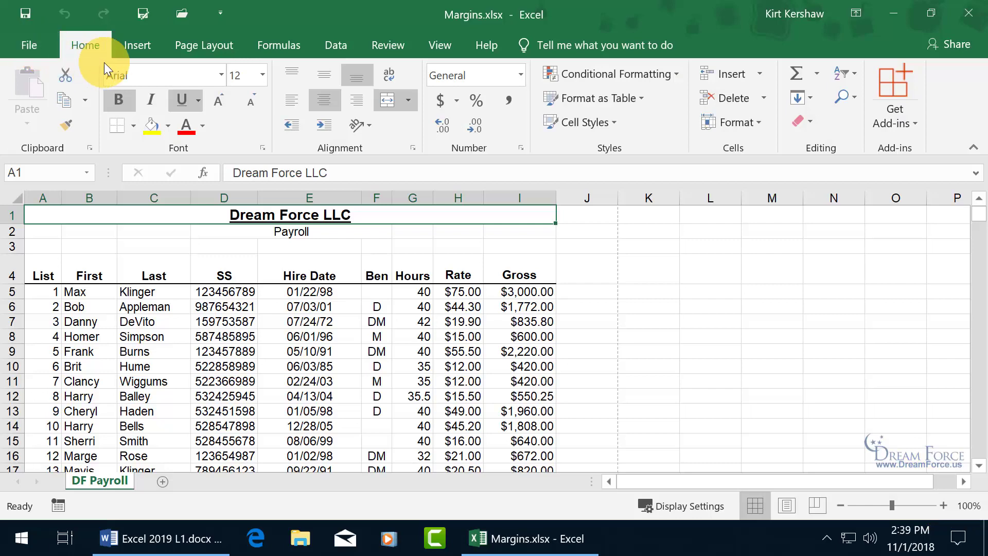
left_click(205, 45)
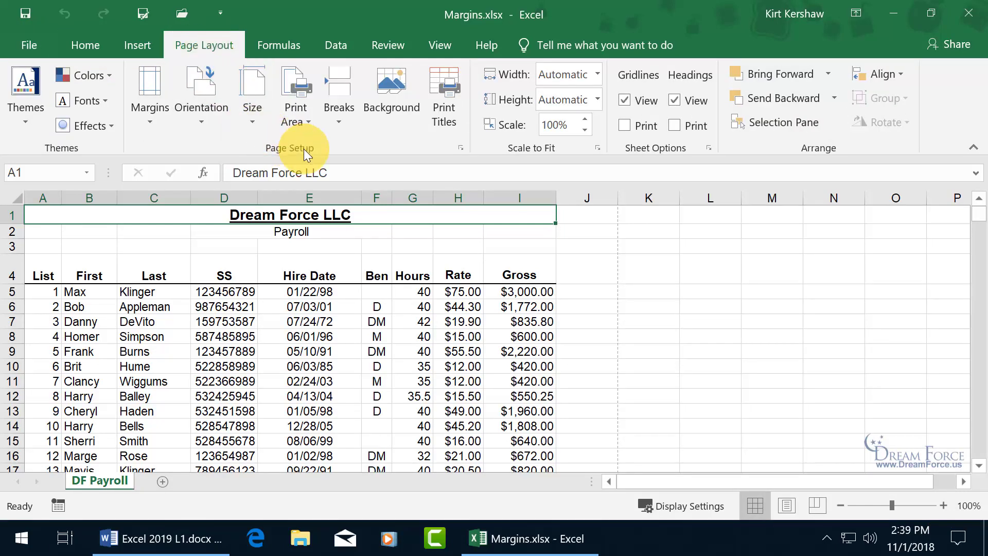
left_click(461, 147)
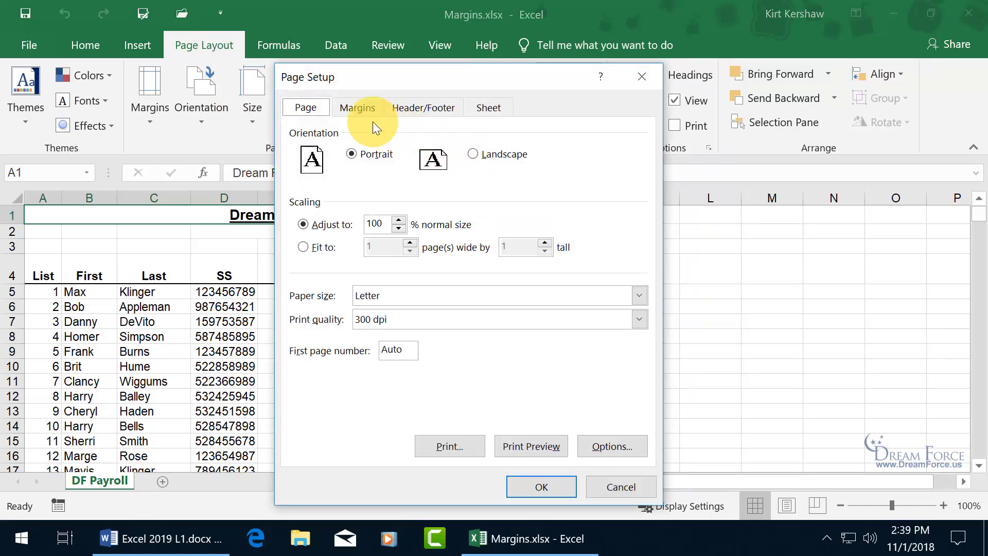
left_click(357, 111)
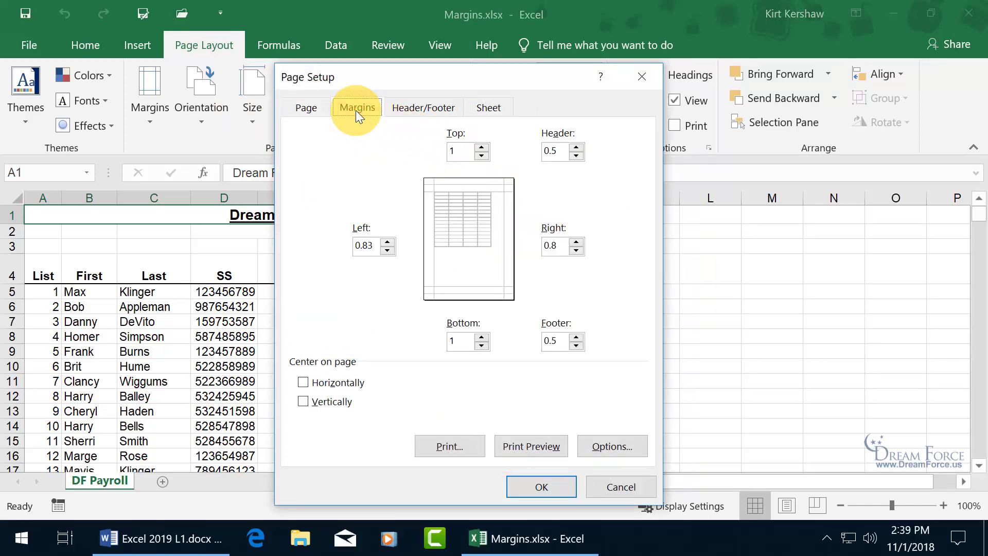
left_click(642, 76)
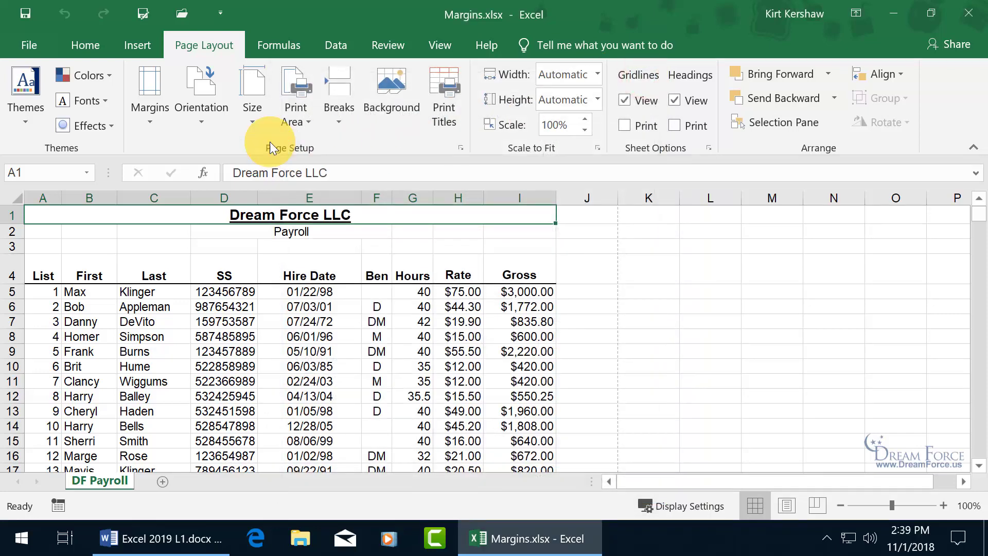
left_click(151, 116)
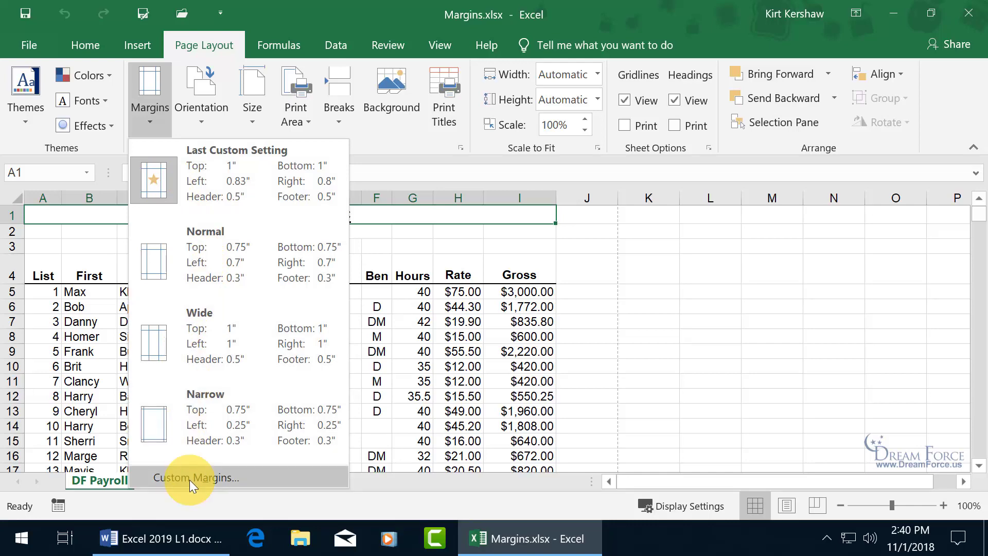
- Pick the Normal margin preset: 0.75" top and bottom, 0.7" left and right
left_click(236, 258)
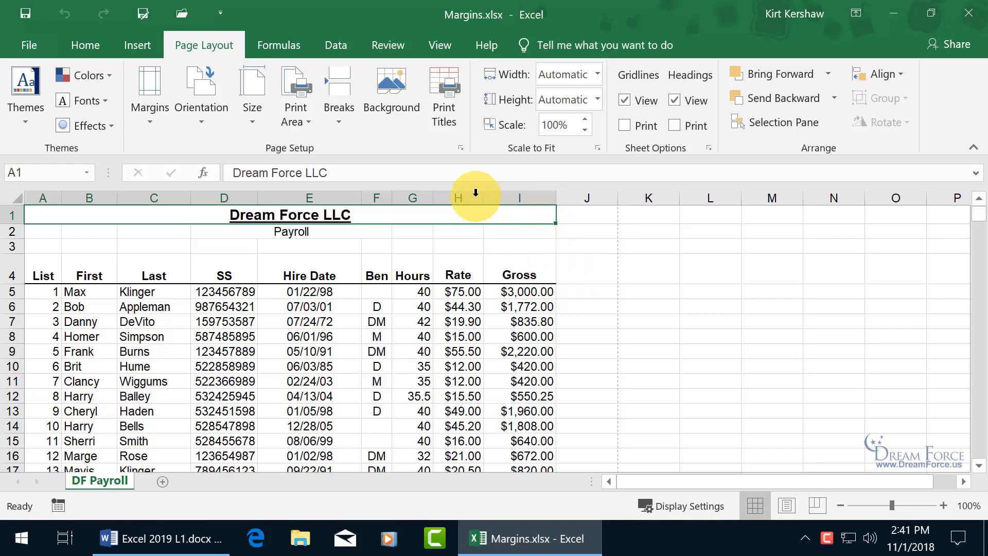
- In Page Setup margins, tick both Horizontally and Vertically under Center on page
left_click(462, 146)
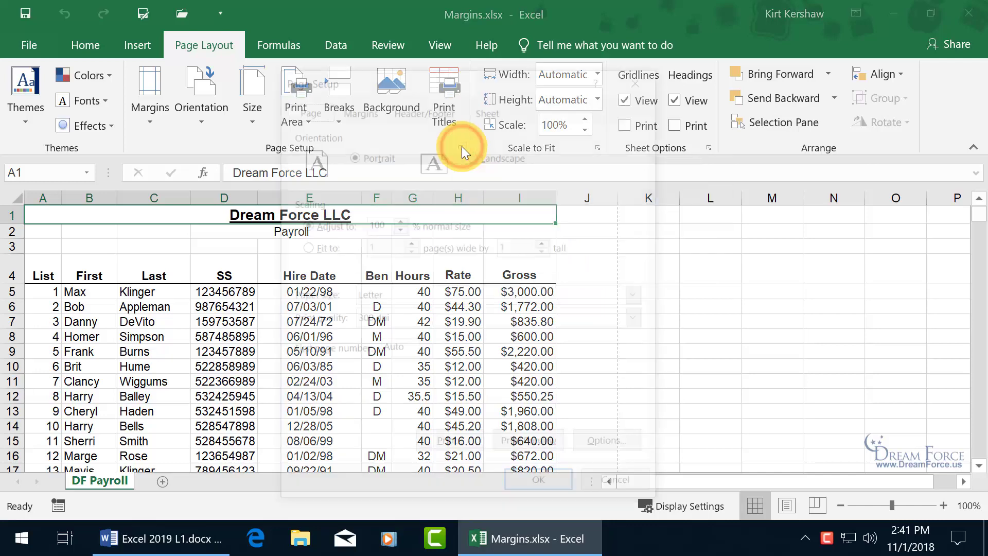
left_click(362, 107)
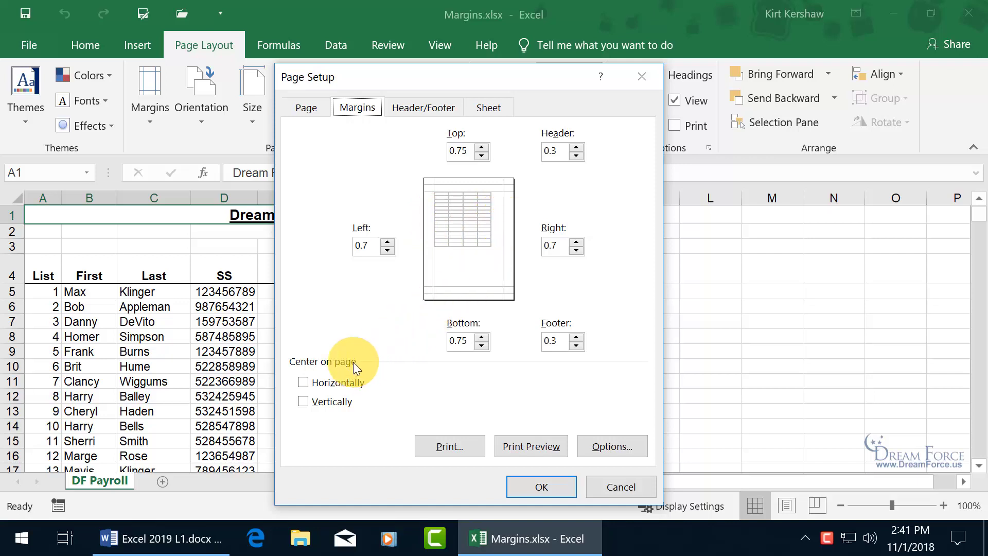
left_click(303, 382)
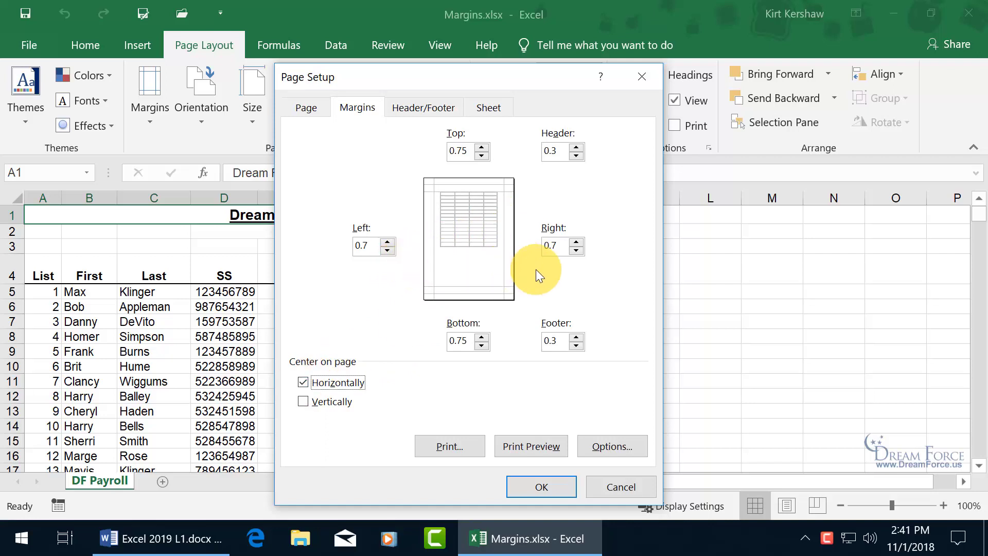
left_click(306, 402)
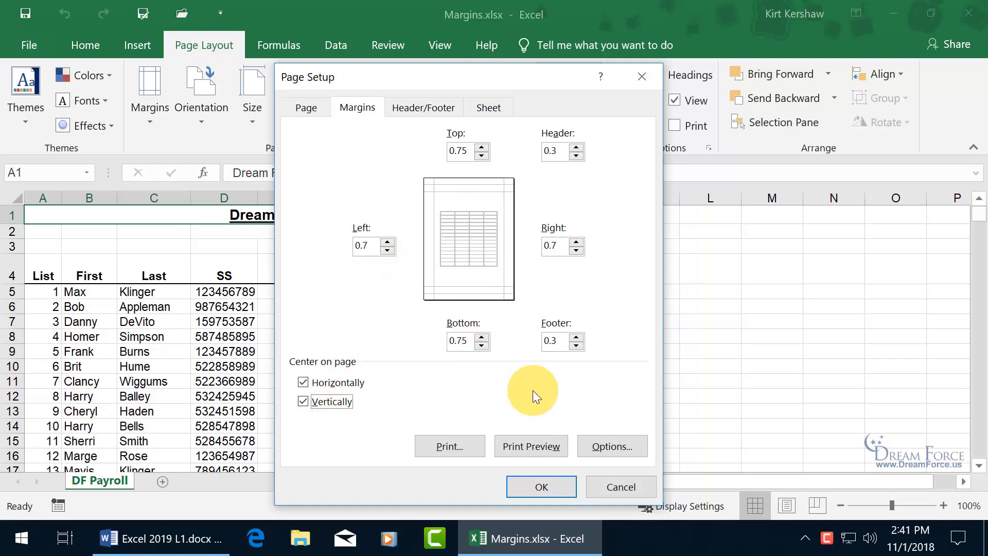
- Print-preview the centered payroll and go to page 2, showing rows 50–68 centered
left_click(537, 445)
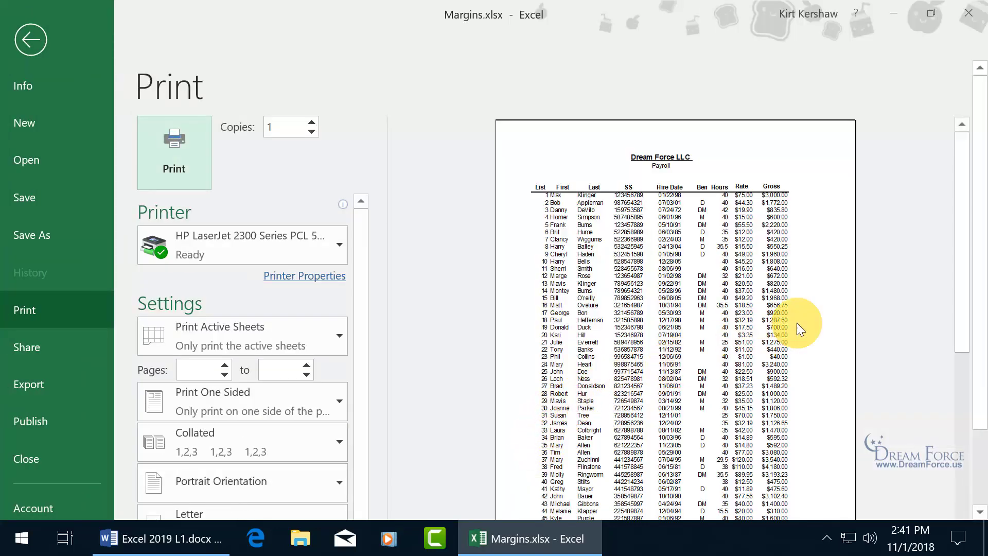
left_click_drag(975, 296, 976, 362)
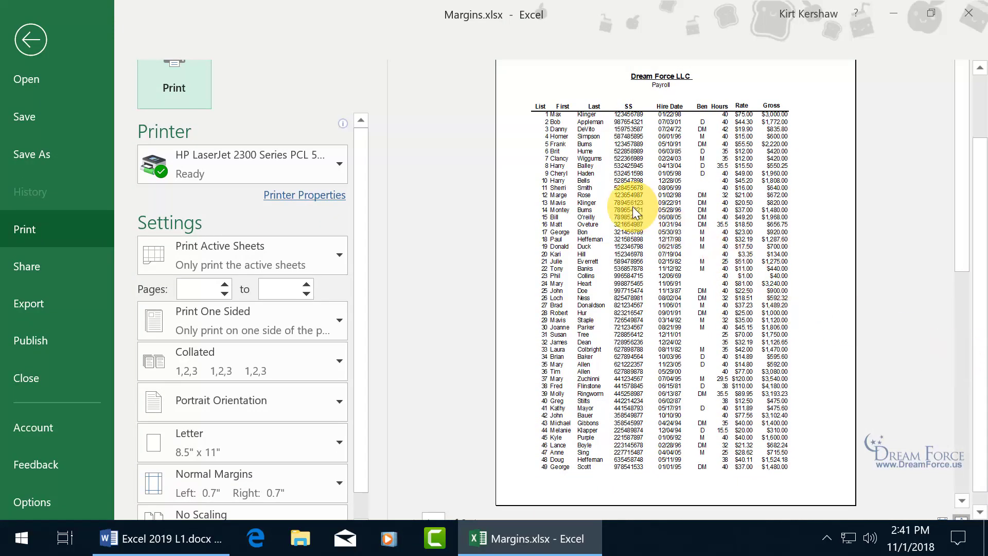
scroll(632, 205, "down", 1)
left_click(477, 506)
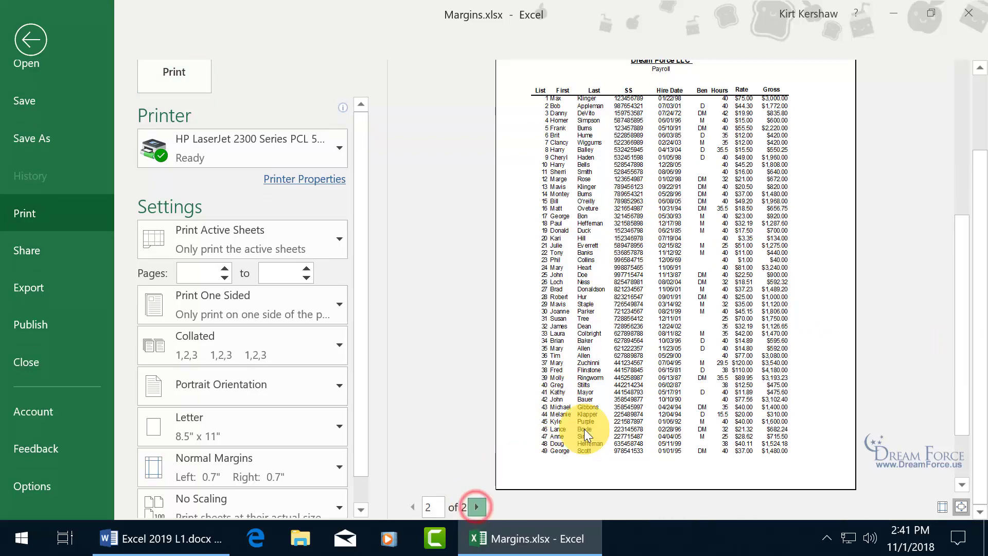
scroll(977, 309, "up", 3)
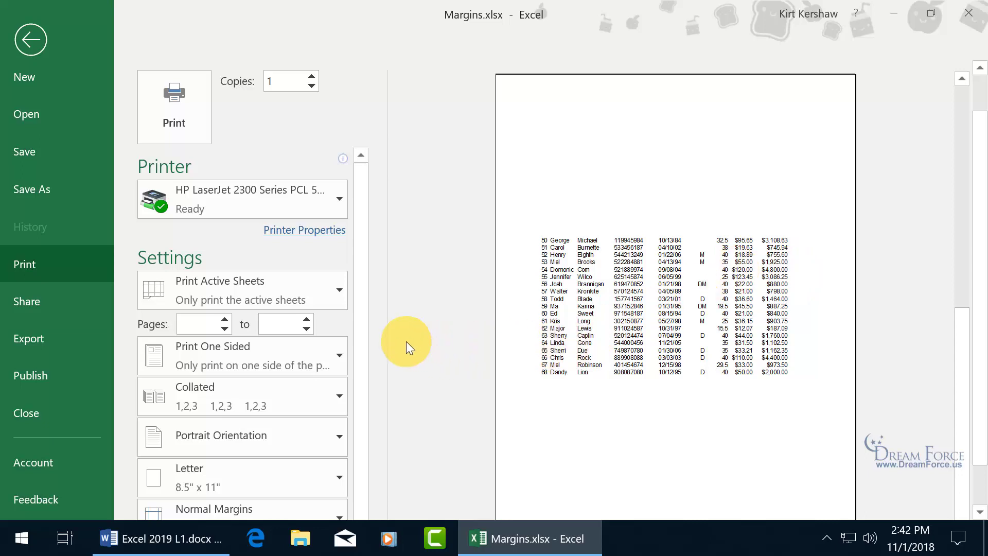
- Turn off horizontal and vertical centering so page 2's rows 50–68 return to the top-left
scroll(980, 379, "down", 1)
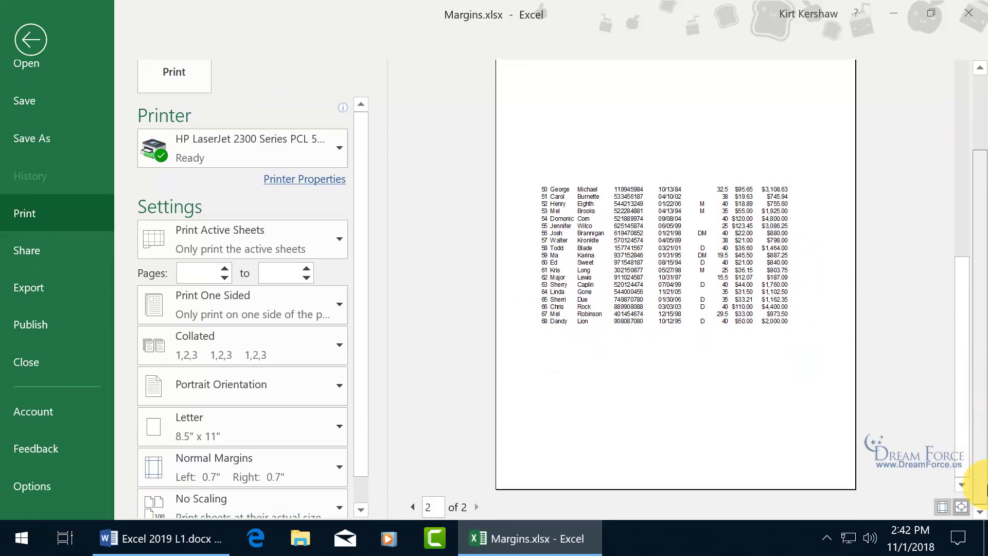
left_click_drag(366, 447, 366, 471)
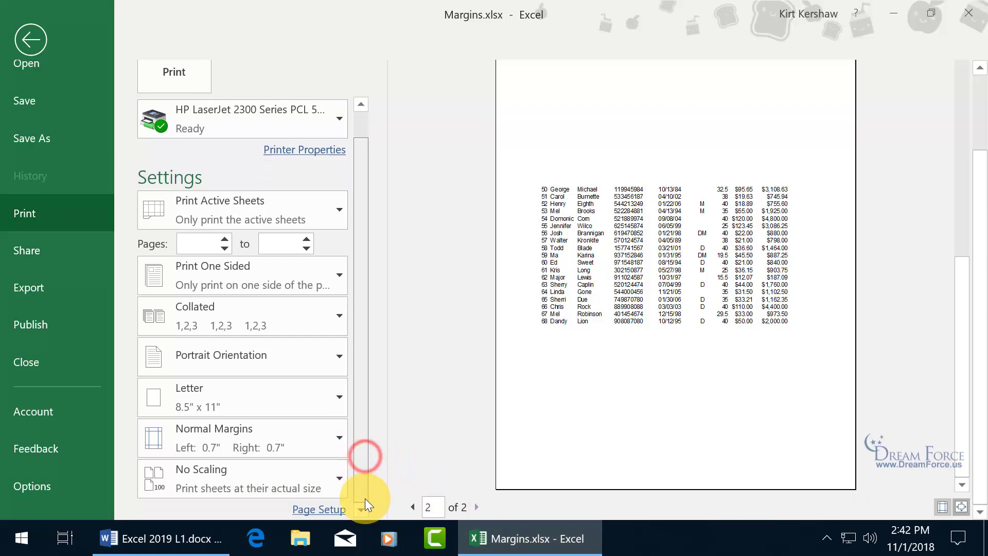
left_click(328, 510)
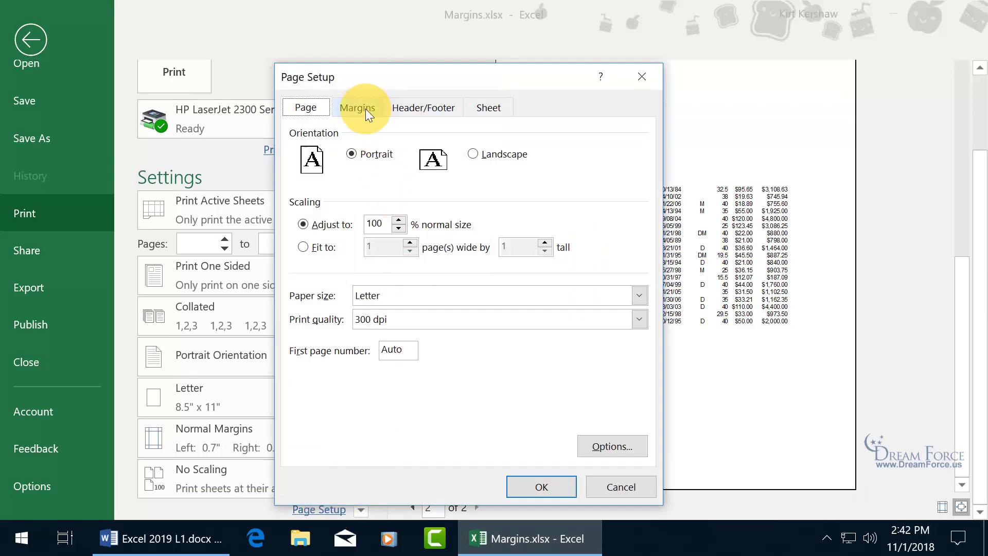
left_click(365, 109)
left_click(332, 390)
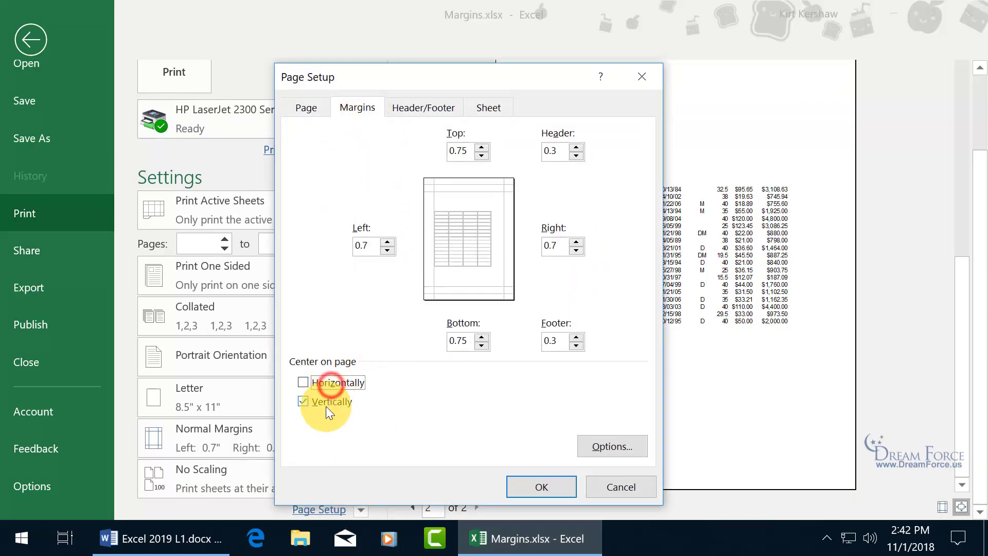
left_click(323, 403)
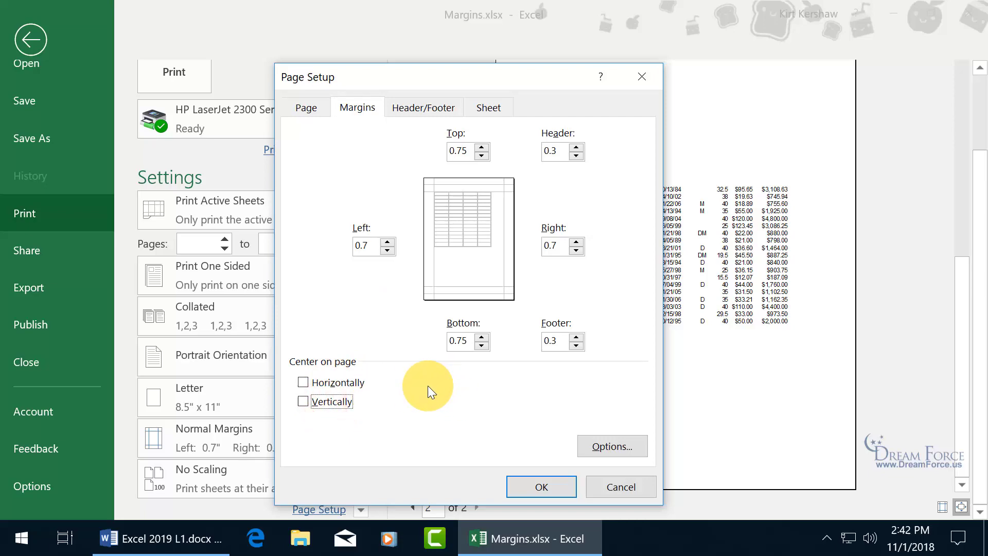
left_click(530, 483)
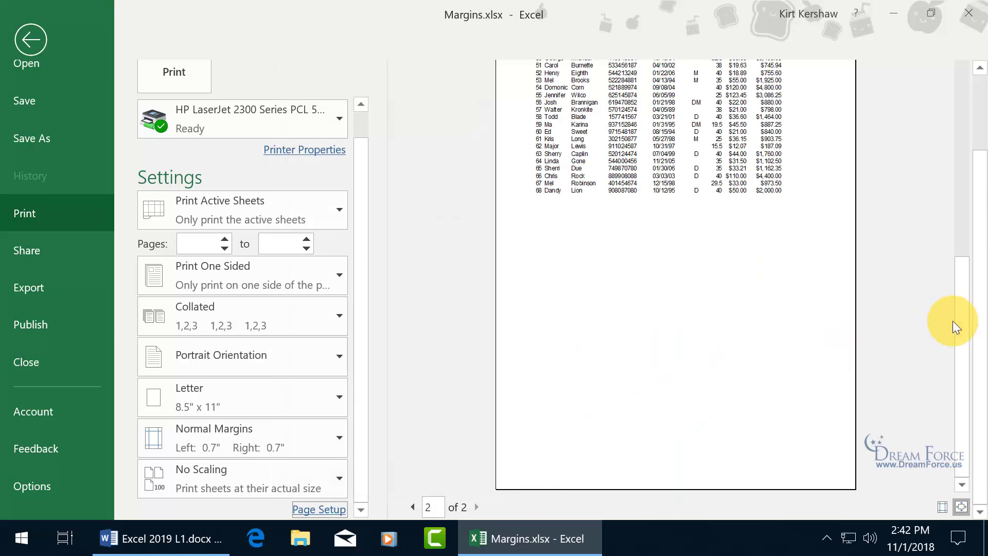
left_click_drag(977, 326, 971, 249)
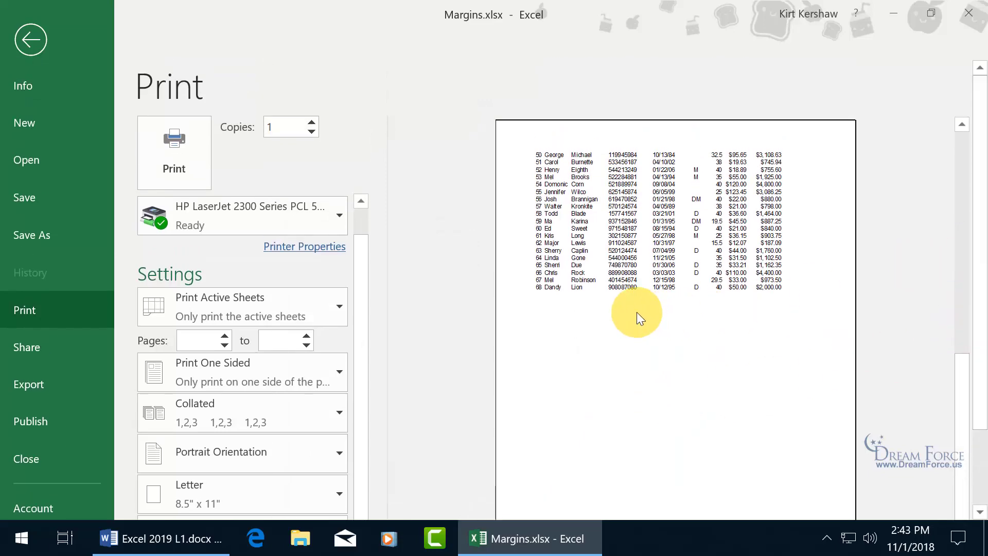